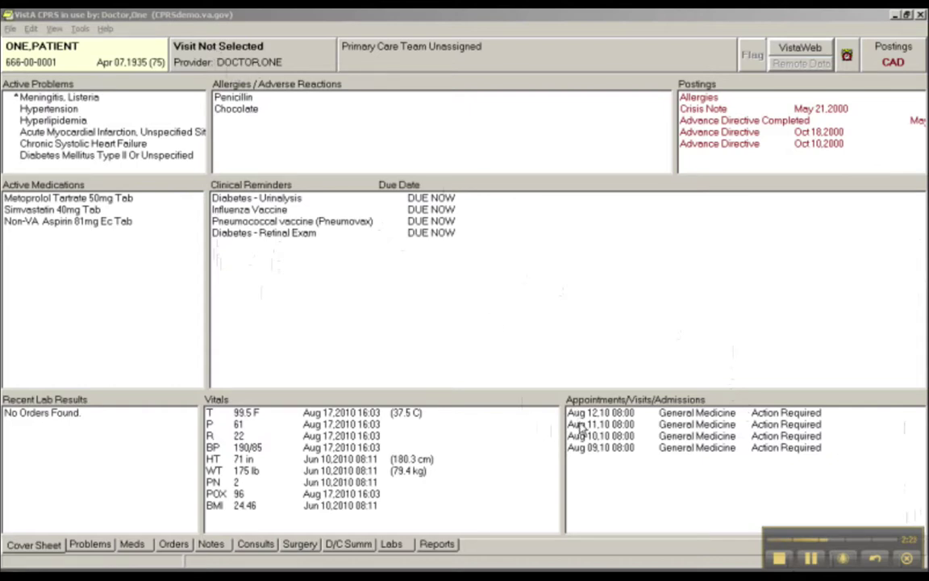
# - Set the encounter to the General Medicine clinic appointment on Aug 12, 2010 at 08:00
pyautogui.click(264, 56)
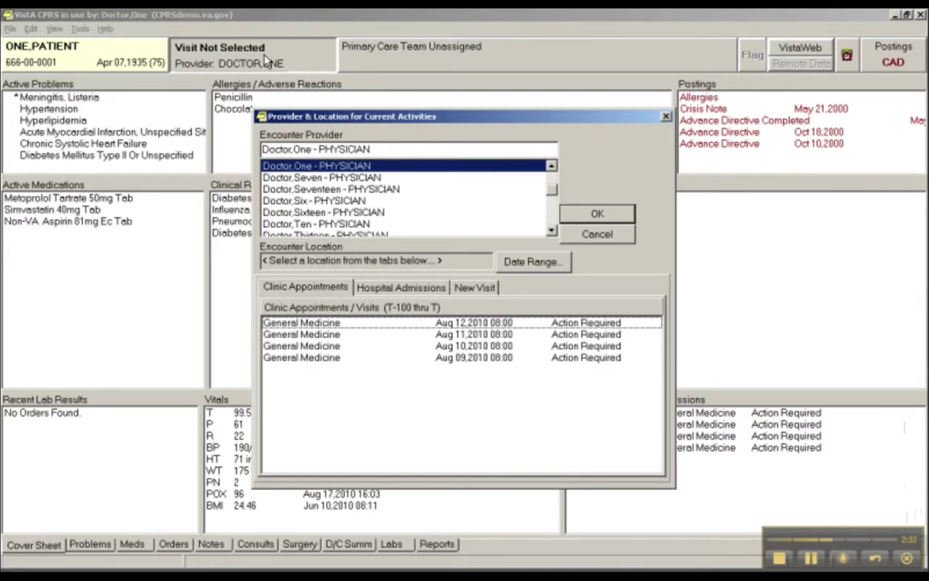
pyautogui.click(298, 322)
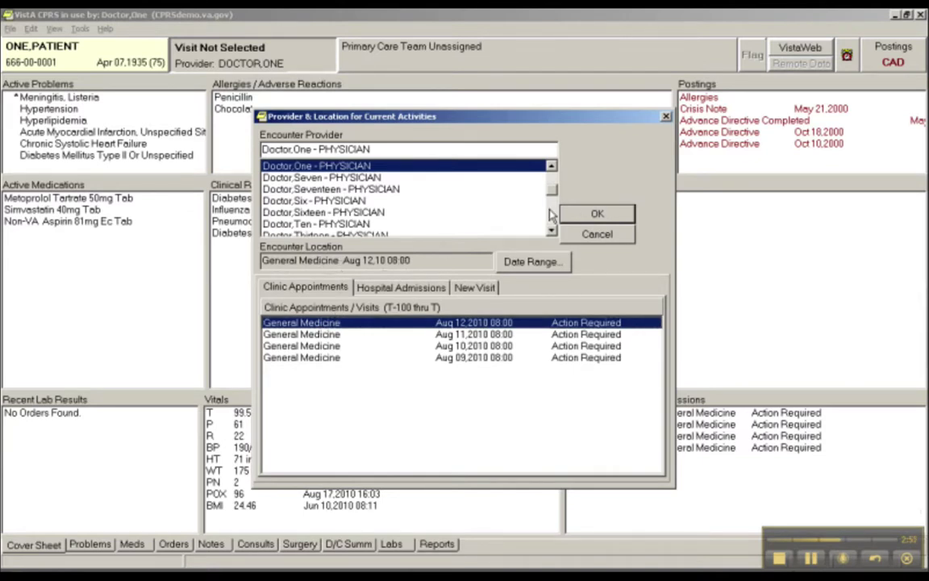
pyautogui.click(583, 213)
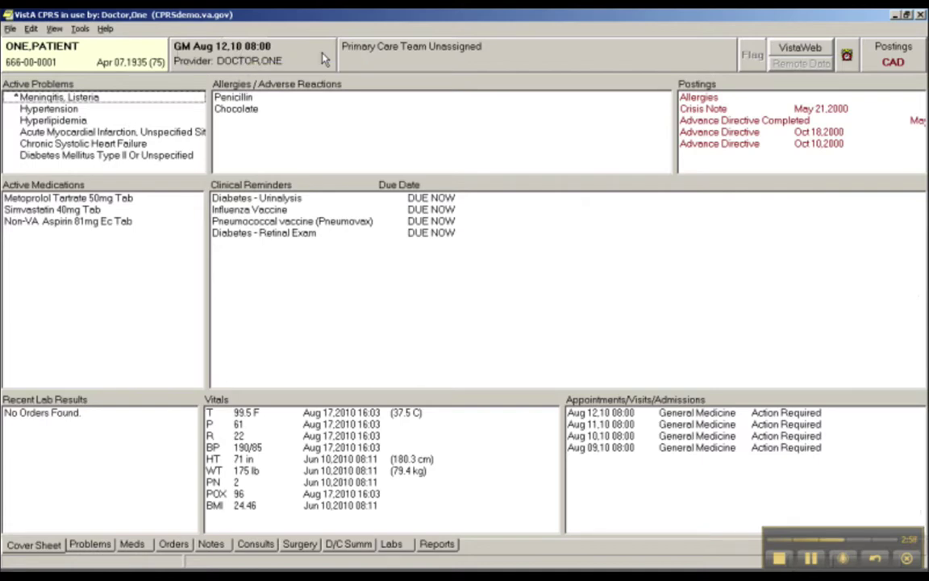
# - Create a new ADMISSION EVAL/ASSESSMENT progress note dated August 12, 2010
pyautogui.click(211, 544)
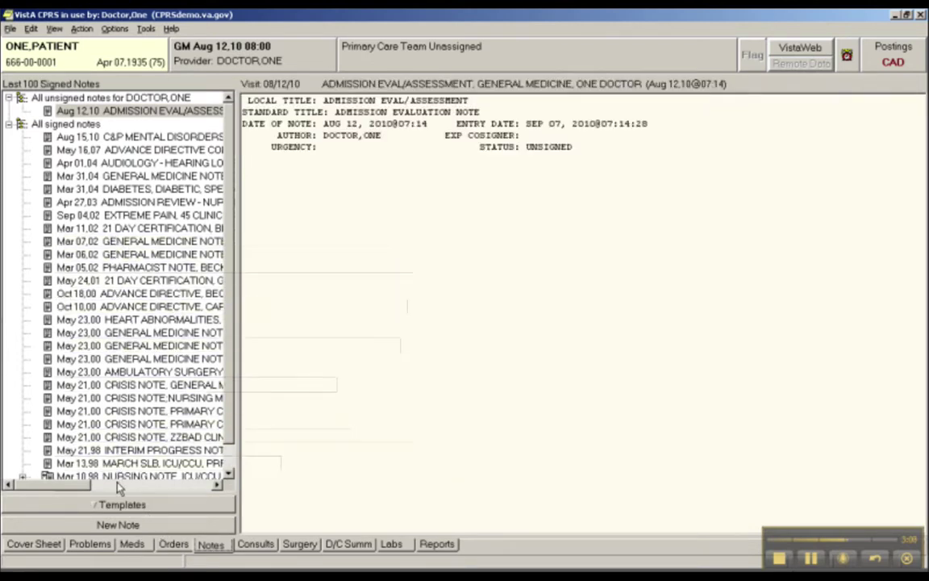
pyautogui.click(117, 526)
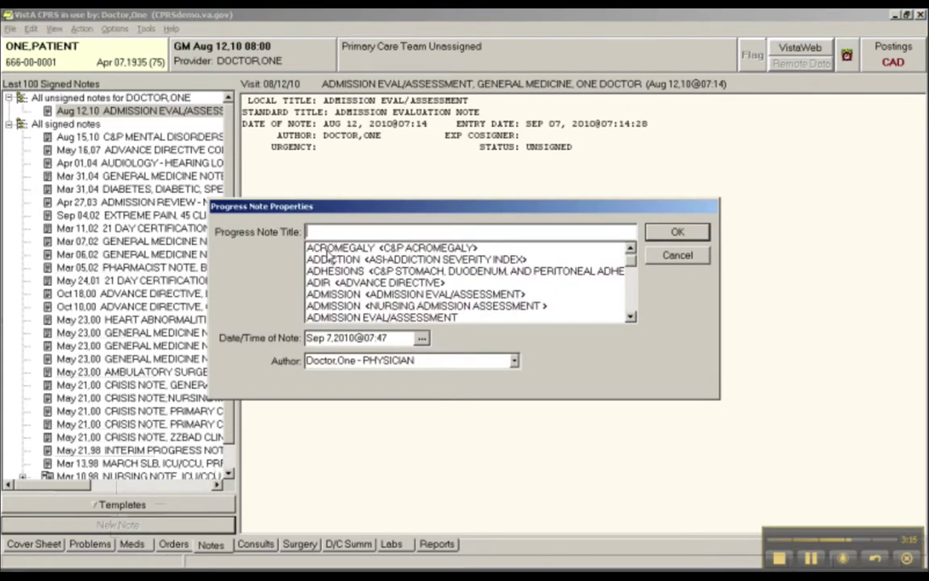
pyautogui.click(401, 296)
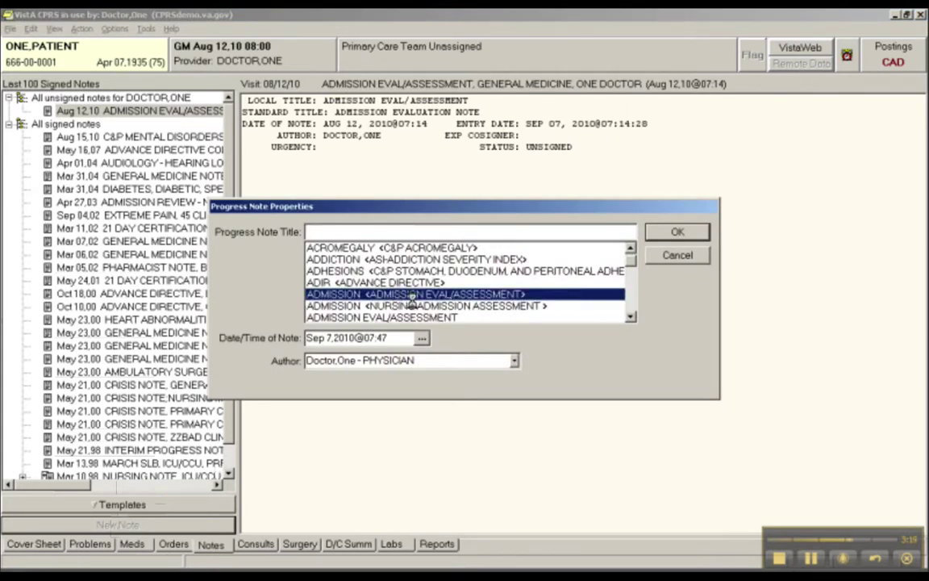
pyautogui.click(421, 338)
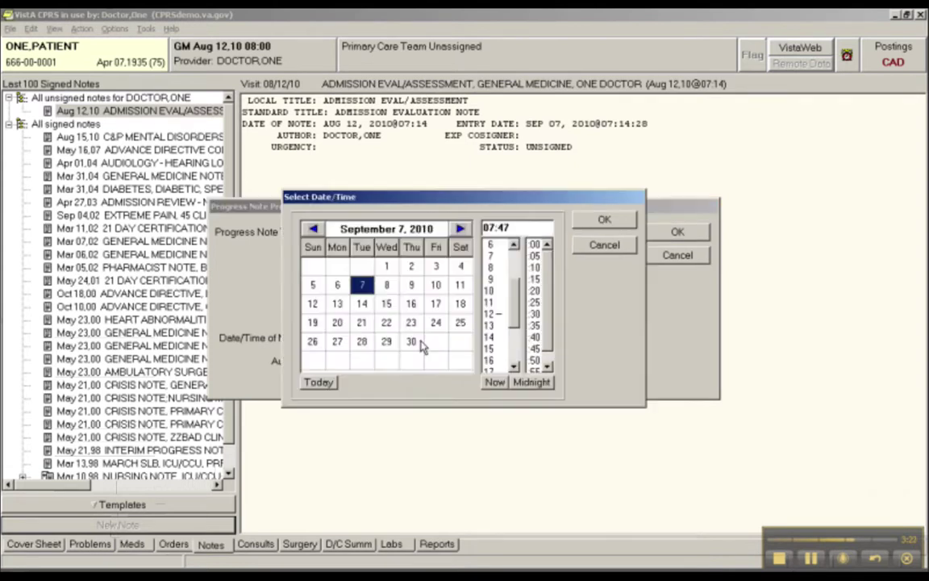
pyautogui.click(314, 229)
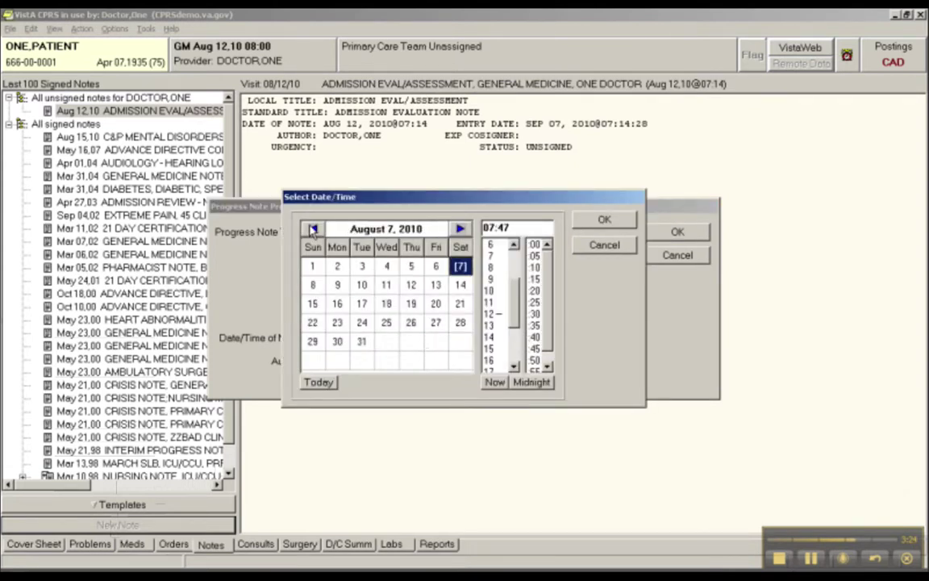
pyautogui.click(411, 284)
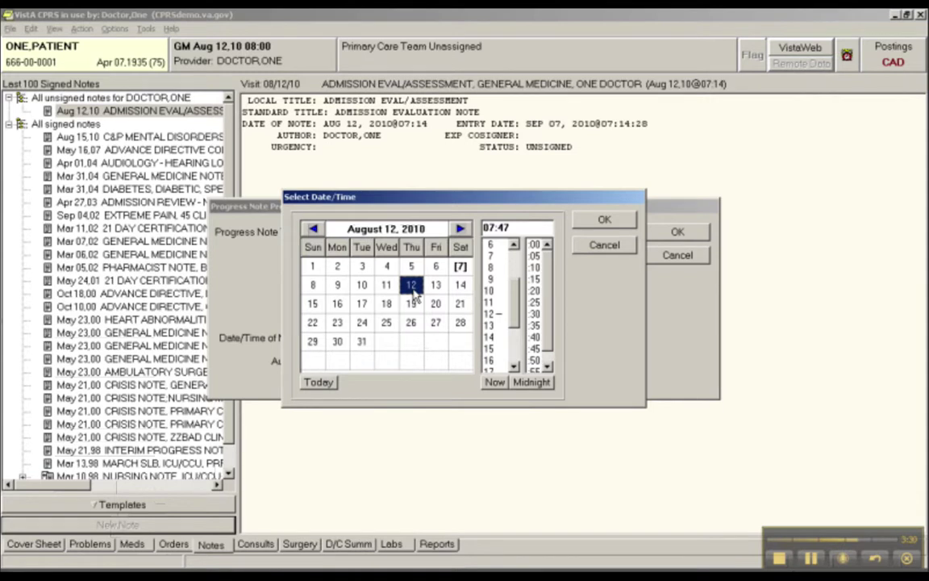
pyautogui.click(601, 220)
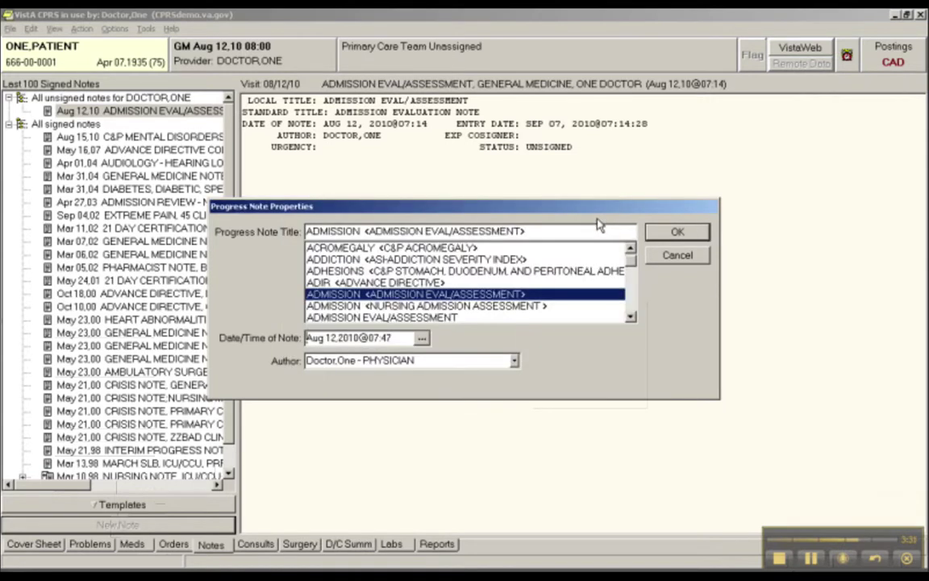
pyautogui.click(657, 231)
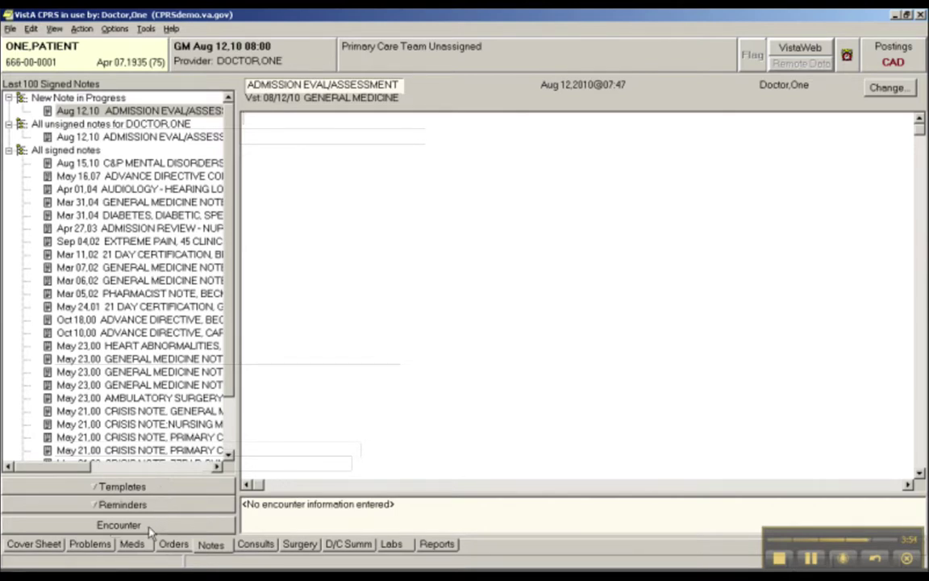
# - Show the Reminders drawer and expand All Evaluated to reveal Depression Screening
pyautogui.click(158, 509)
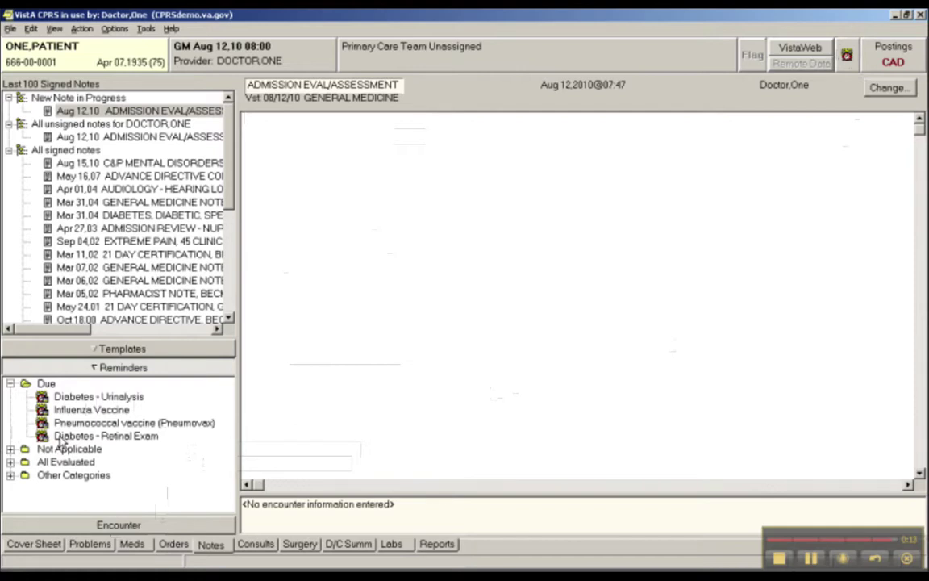
pyautogui.click(66, 462)
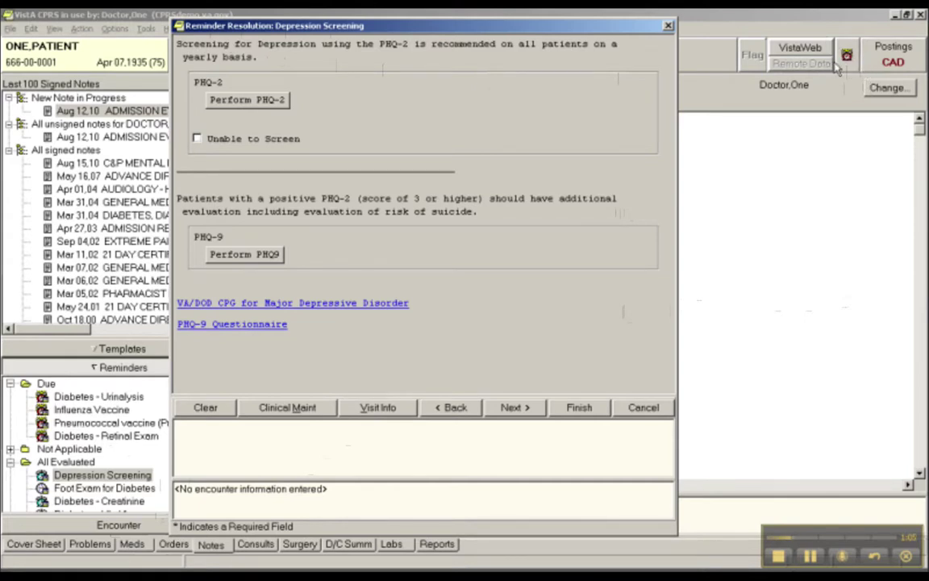
# - Complete the PHQ-2 with Nearly every day for both questions, a score of 6
pyautogui.click(250, 107)
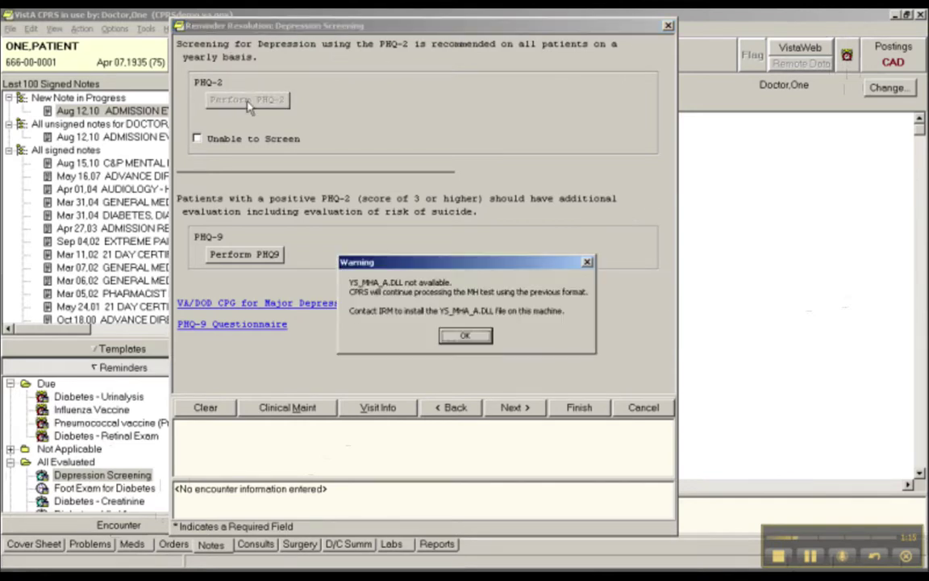
pyautogui.click(466, 337)
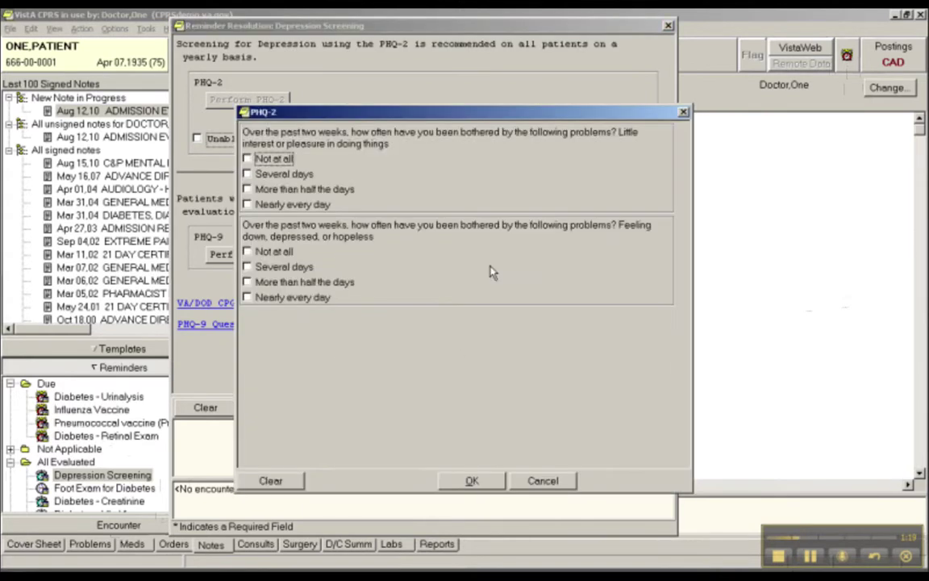
pyautogui.moveTo(588, 113); pyautogui.dragTo(655, 41)
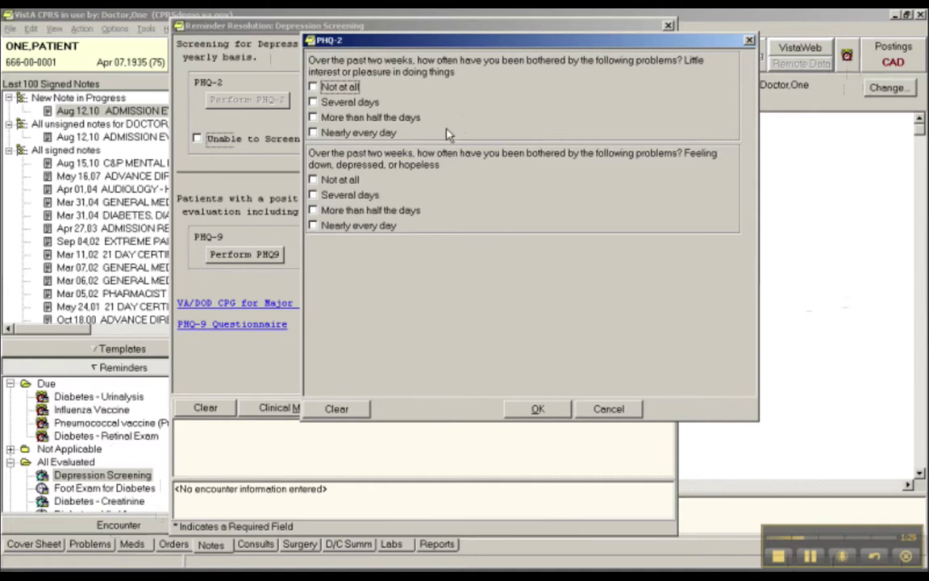
pyautogui.click(347, 132)
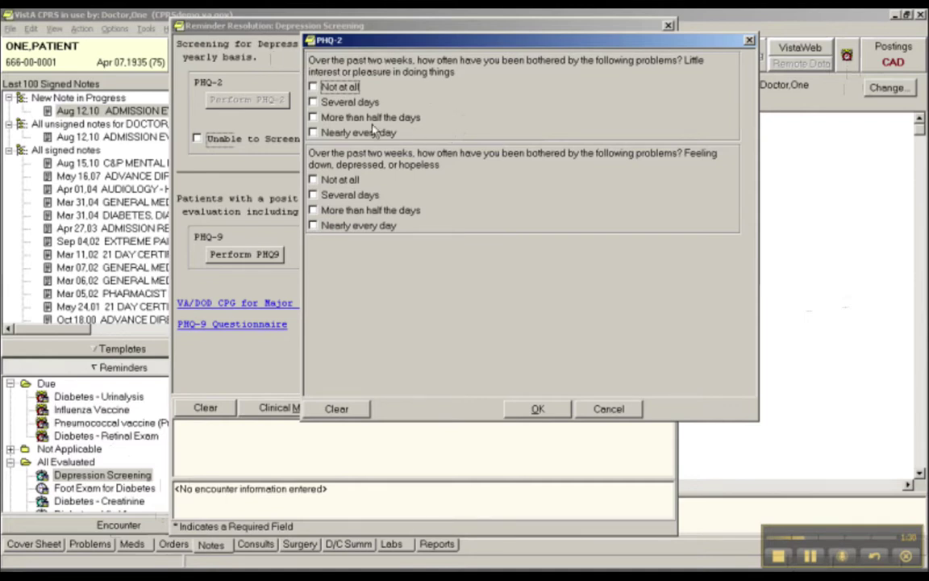
pyautogui.click(314, 133)
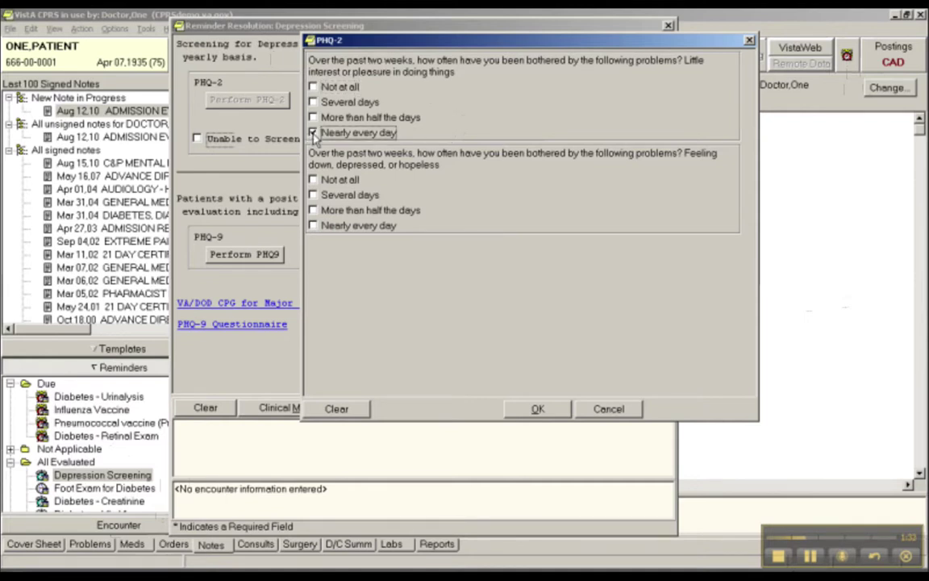
pyautogui.click(314, 226)
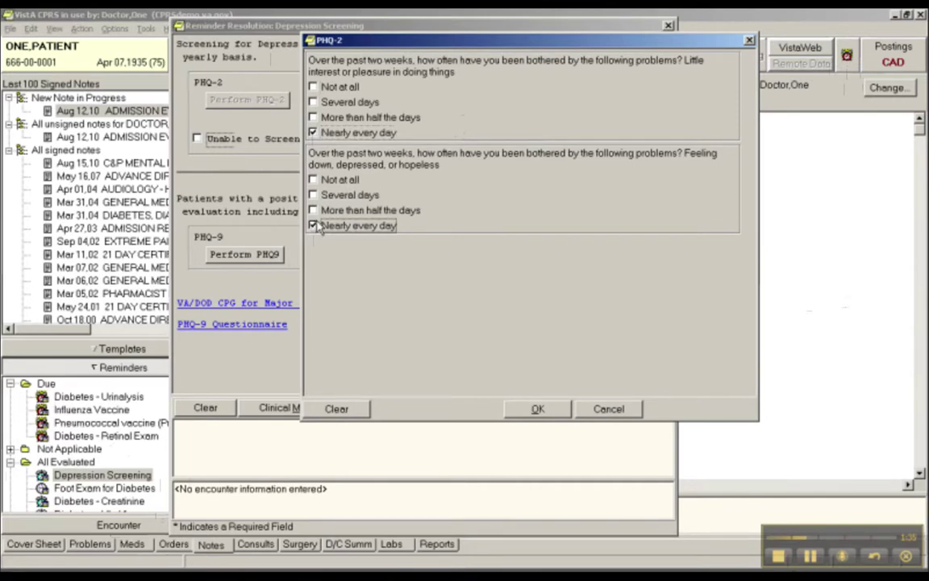
pyautogui.click(535, 409)
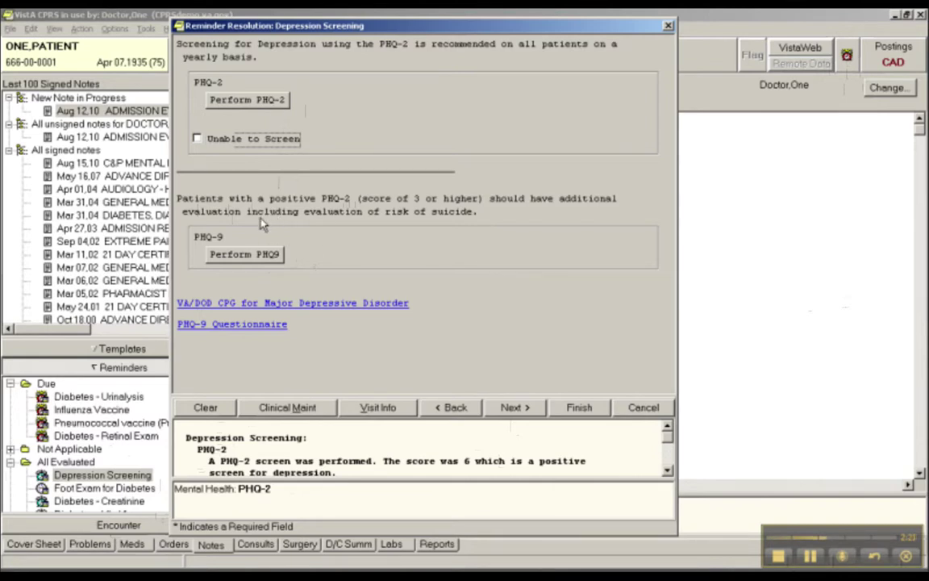
# - Start the PHQ-9 and answer questions 1 through 5 with Several days
pyautogui.click(242, 256)
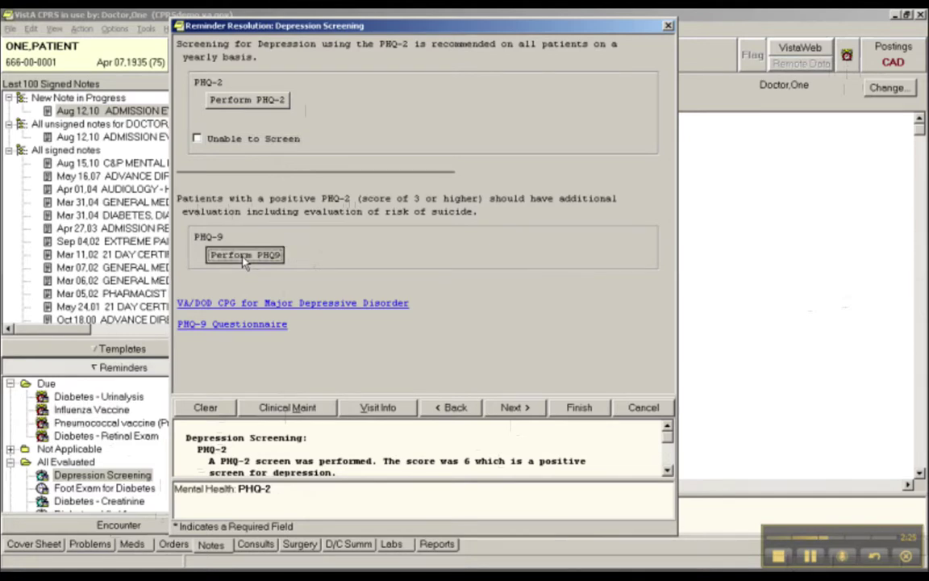
pyautogui.click(465, 338)
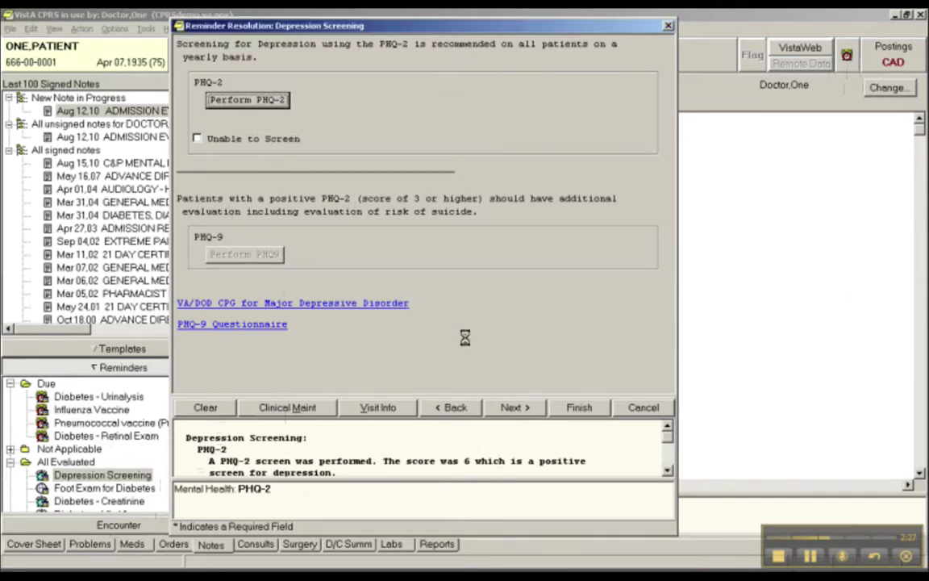
pyautogui.click(275, 185)
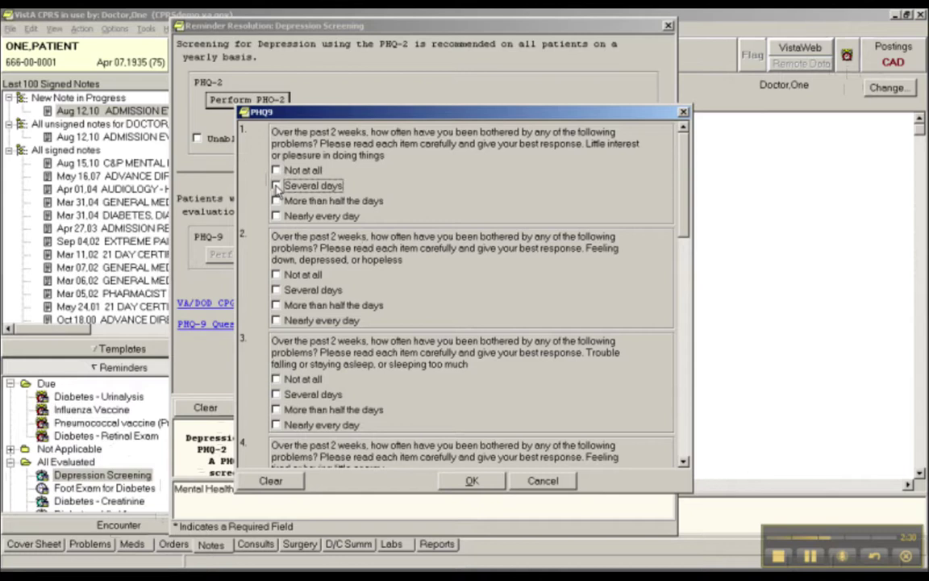
pyautogui.click(275, 289)
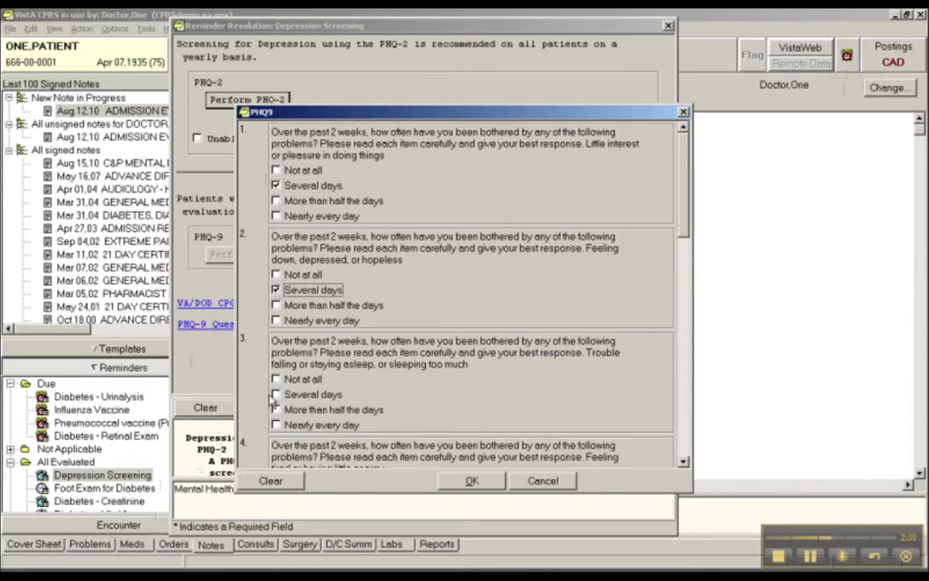
pyautogui.click(276, 394)
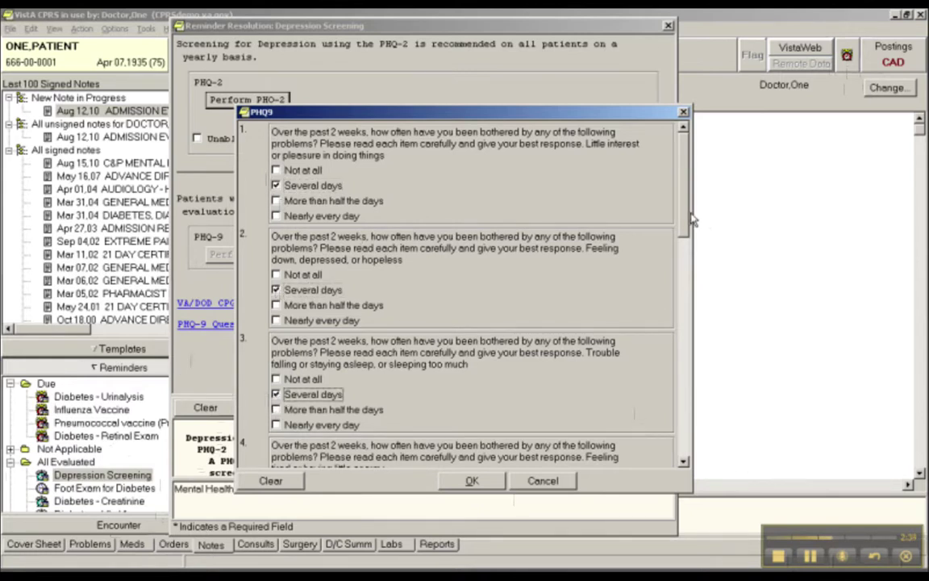
pyautogui.scroll(-1, 684, 234)
pyautogui.scroll(-7, 684, 234)
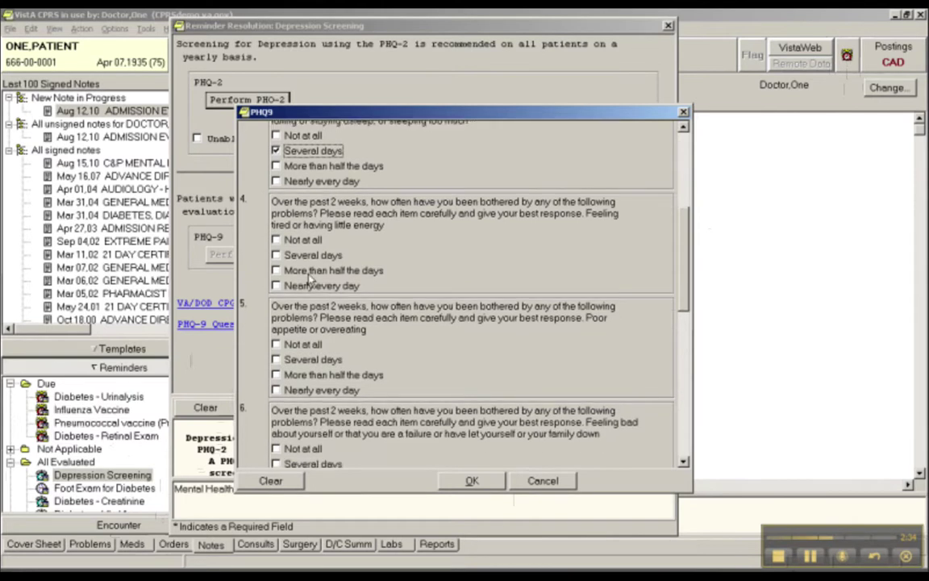
pyautogui.click(276, 255)
pyautogui.click(276, 359)
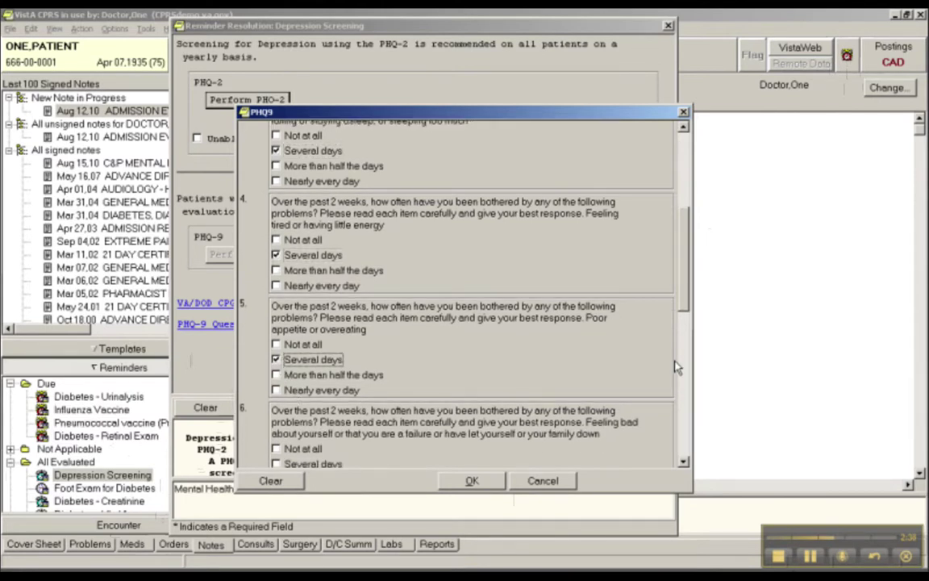
# - Answer Q6–7 Several days, Q8–9 Not at all, difficulty Not difficult at all, and submit
pyautogui.scroll(-7, 607, 304)
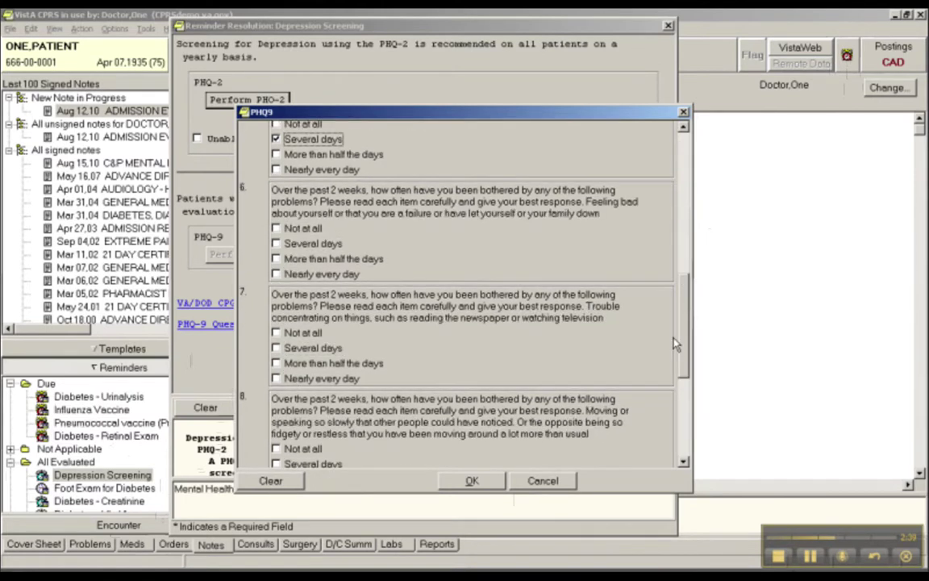
pyautogui.doubleClick(312, 243)
pyautogui.click(275, 242)
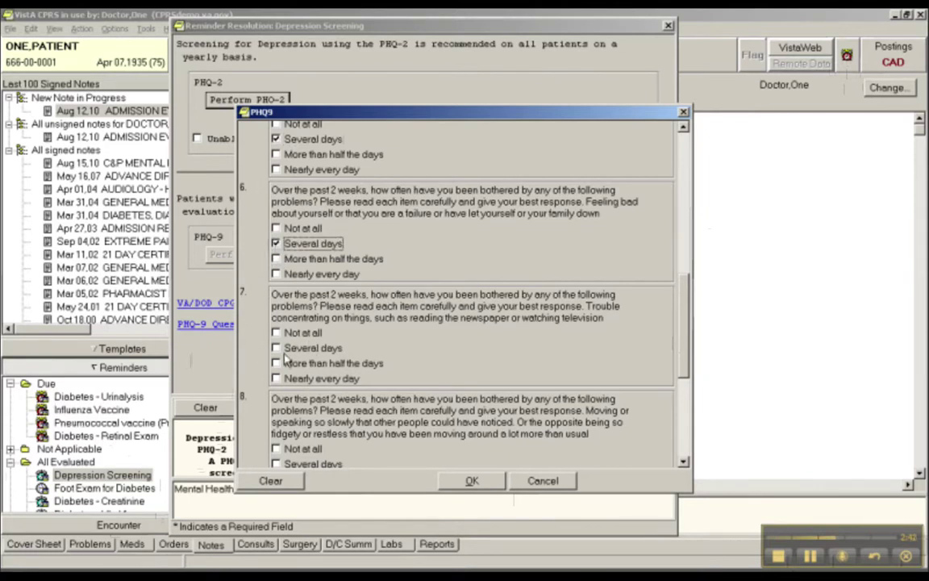
pyautogui.click(275, 347)
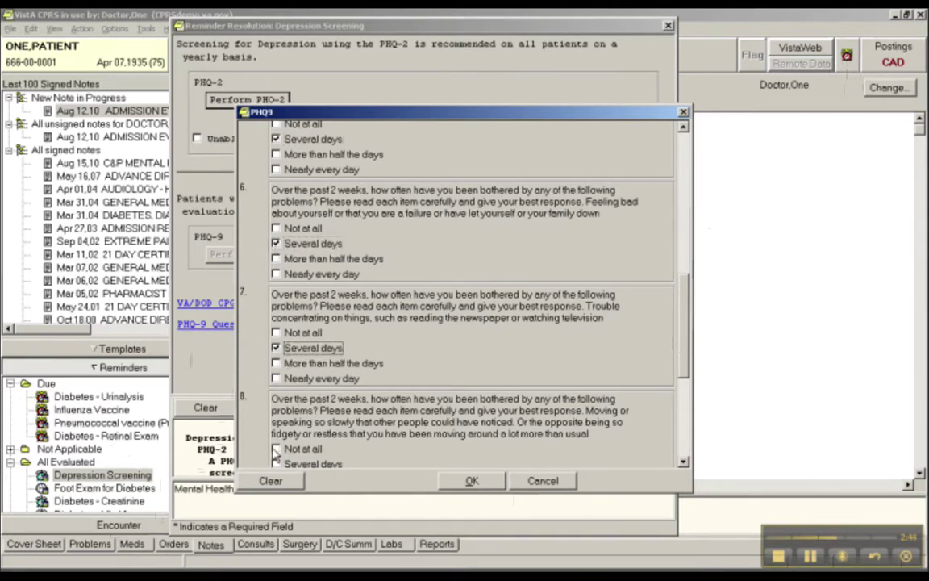
pyautogui.click(276, 448)
pyautogui.scroll(-7, 618, 308)
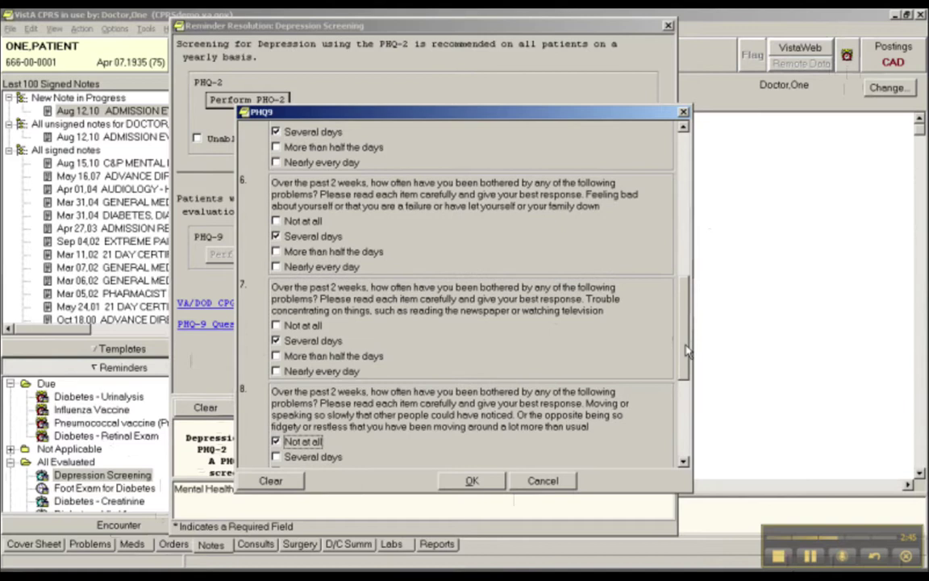
pyautogui.click(276, 336)
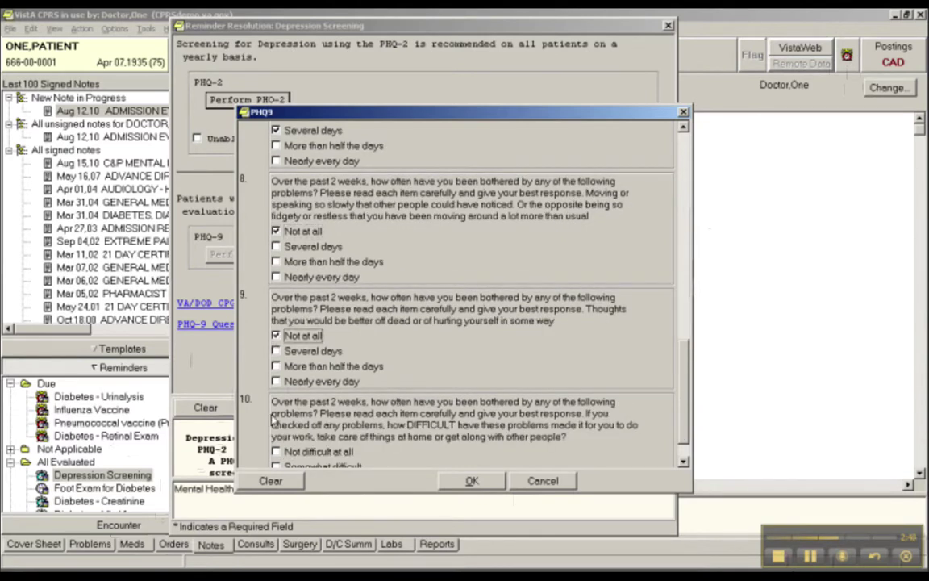
pyautogui.click(276, 452)
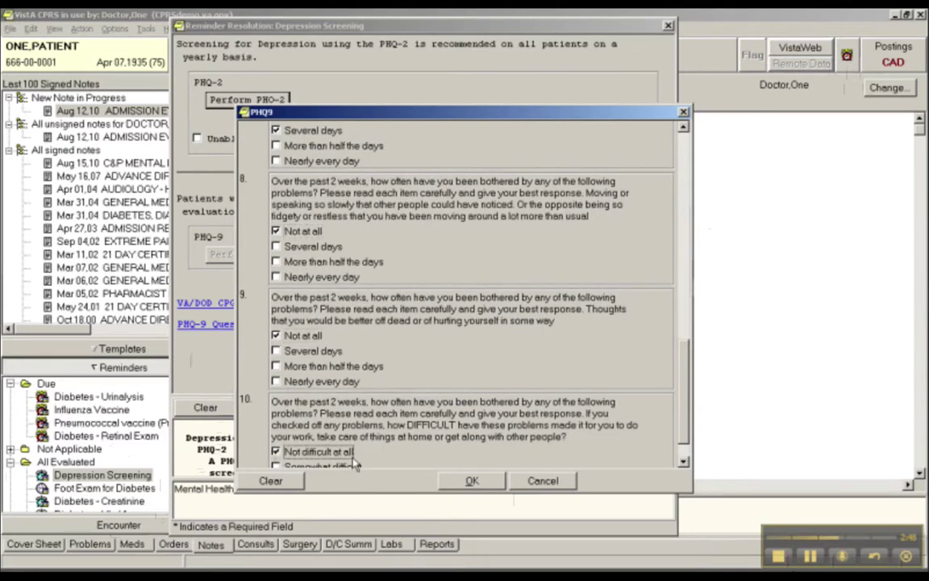
pyautogui.click(472, 481)
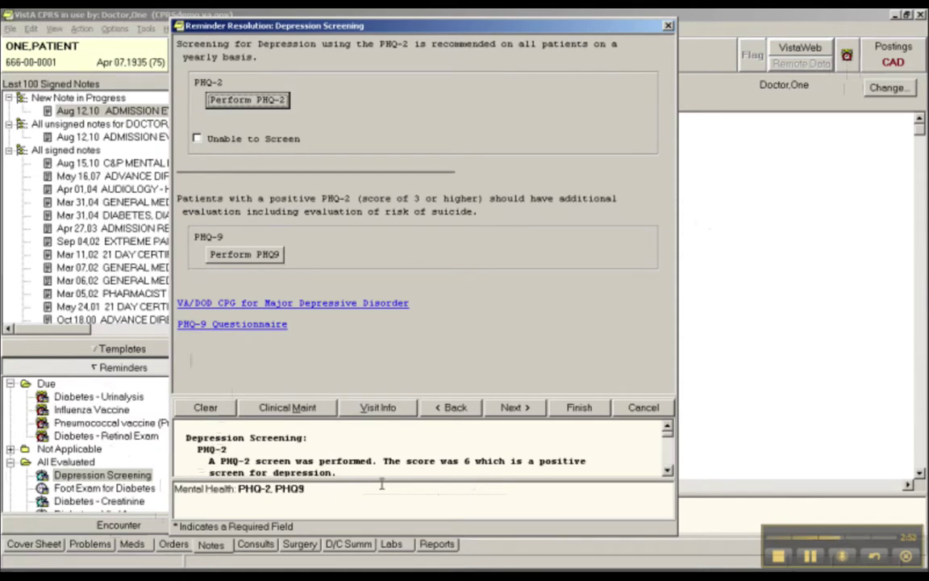
# - Scroll down the reminder text to review the recorded PHQ-9 results
pyautogui.click(668, 473)
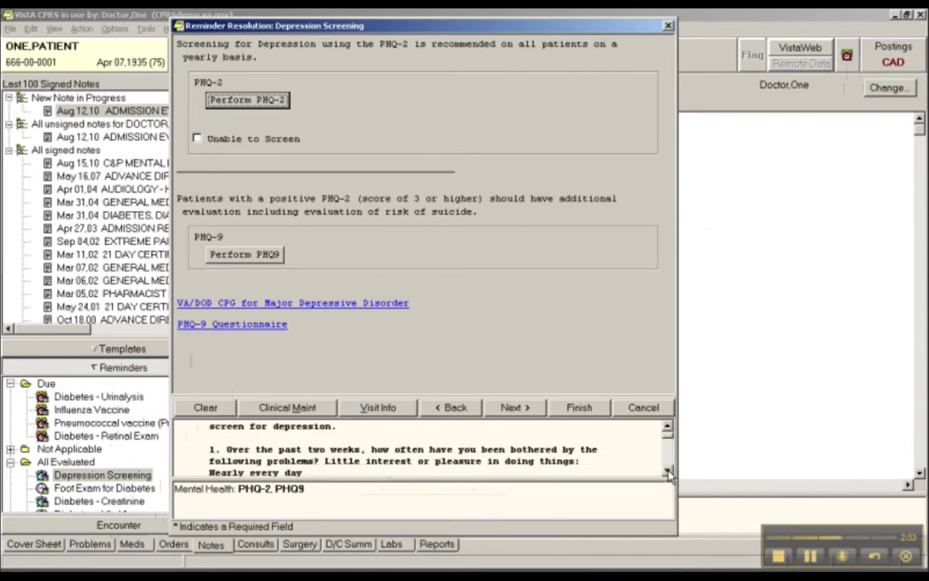
pyautogui.click(667, 472)
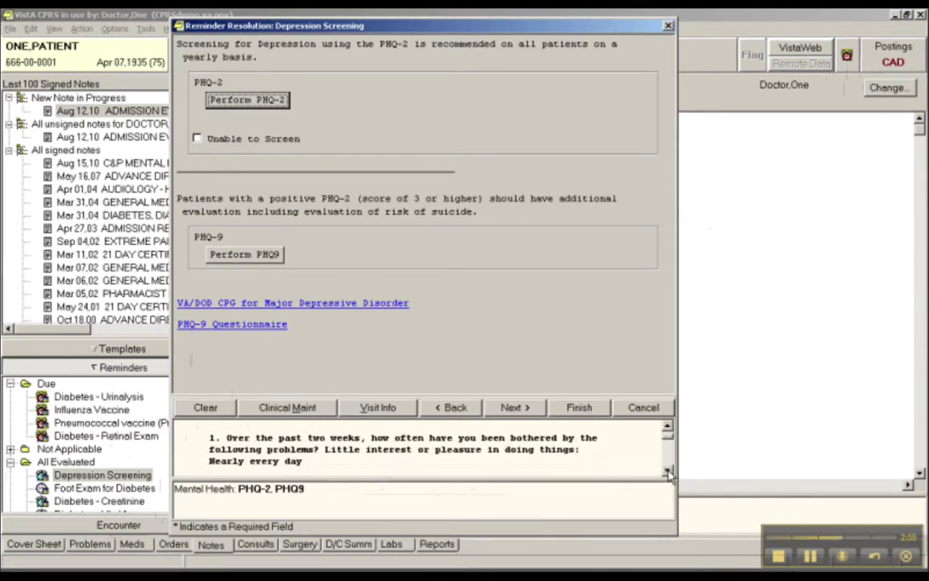
pyautogui.click(668, 472)
pyautogui.click(667, 473)
pyautogui.click(668, 472)
pyautogui.click(668, 473)
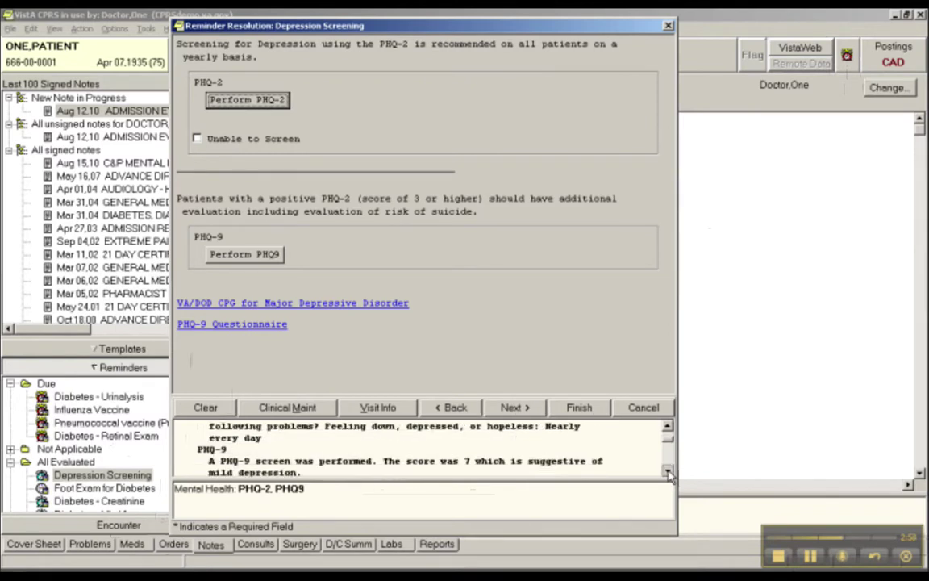
pyautogui.click(667, 473)
pyautogui.click(668, 473)
pyautogui.click(668, 472)
pyautogui.click(668, 473)
pyautogui.click(668, 472)
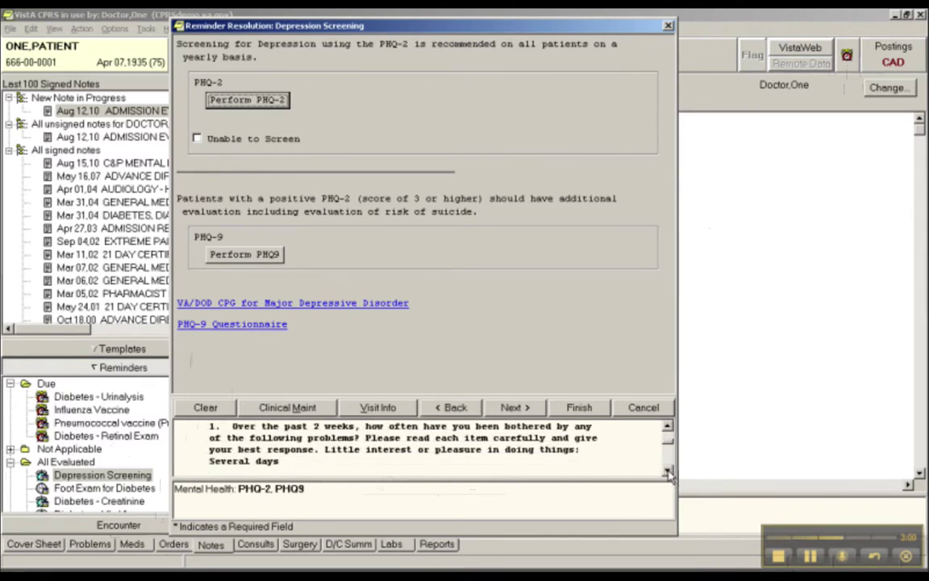
pyautogui.click(668, 472)
pyautogui.click(667, 472)
pyautogui.click(668, 473)
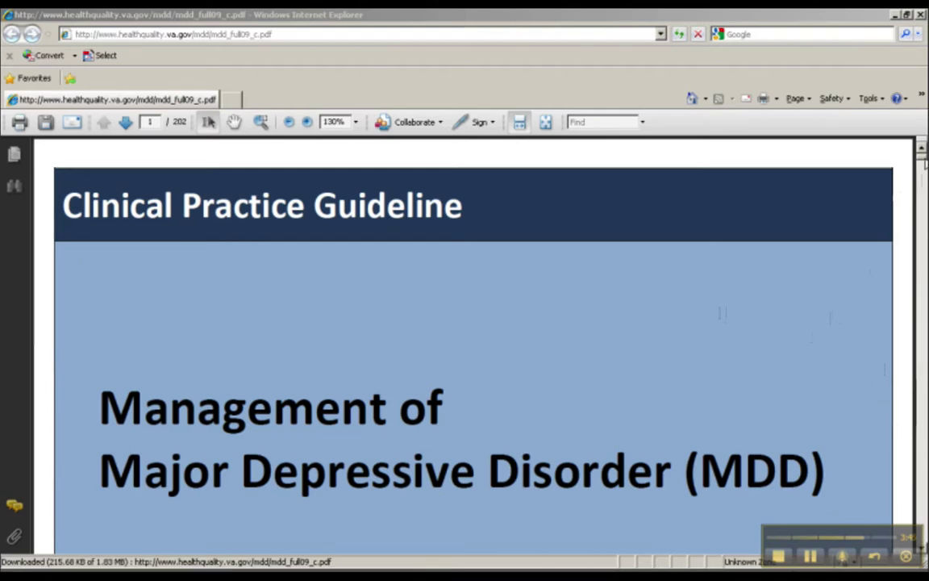
# - Skim the guideline PDF around the PHQ-2 evidence statements, then close Internet Explorer
pyautogui.moveTo(921, 150); pyautogui.dragTo(924, 198)
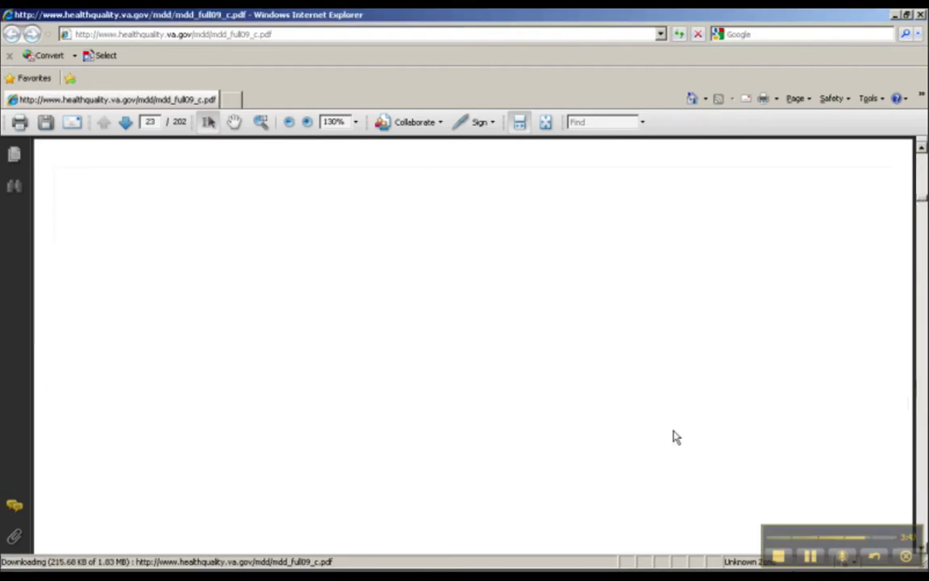
pyautogui.scroll(-8, 563, 390)
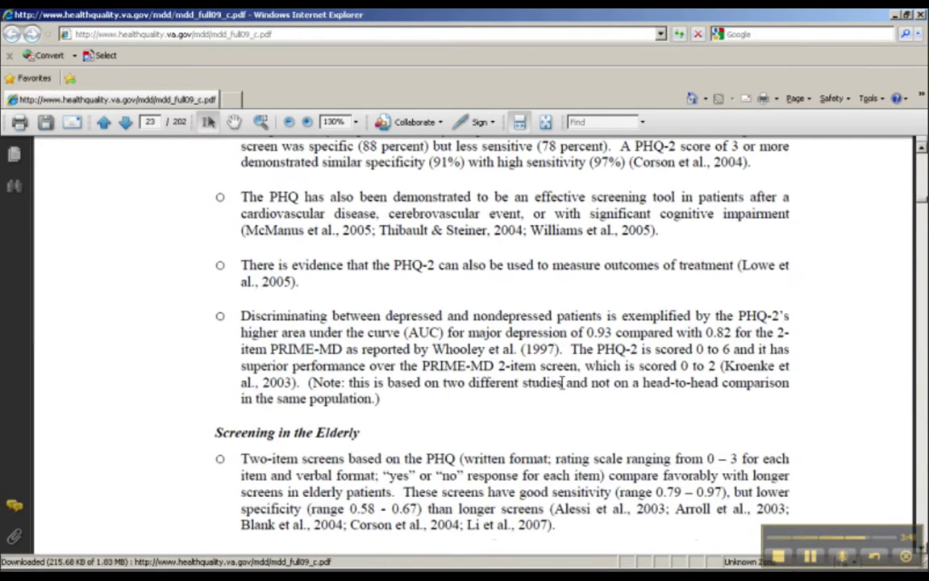
pyautogui.scroll(-3, 562, 384)
pyautogui.scroll(8, 563, 384)
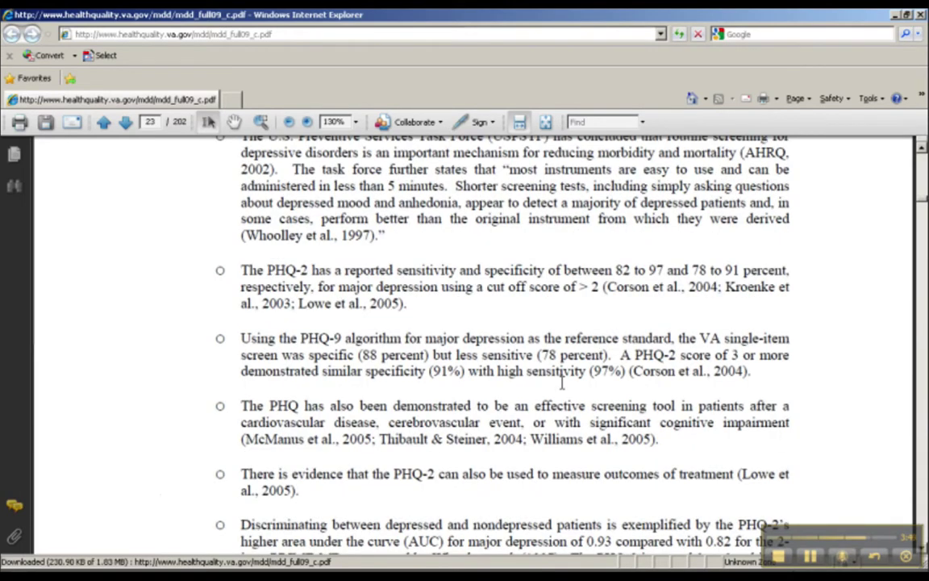
pyautogui.scroll(3, 563, 384)
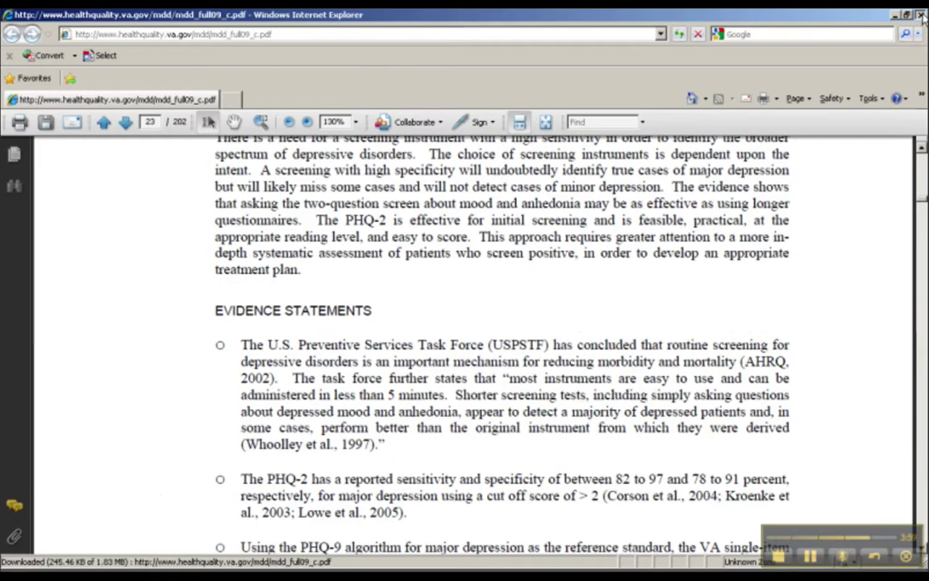
pyautogui.click(922, 16)
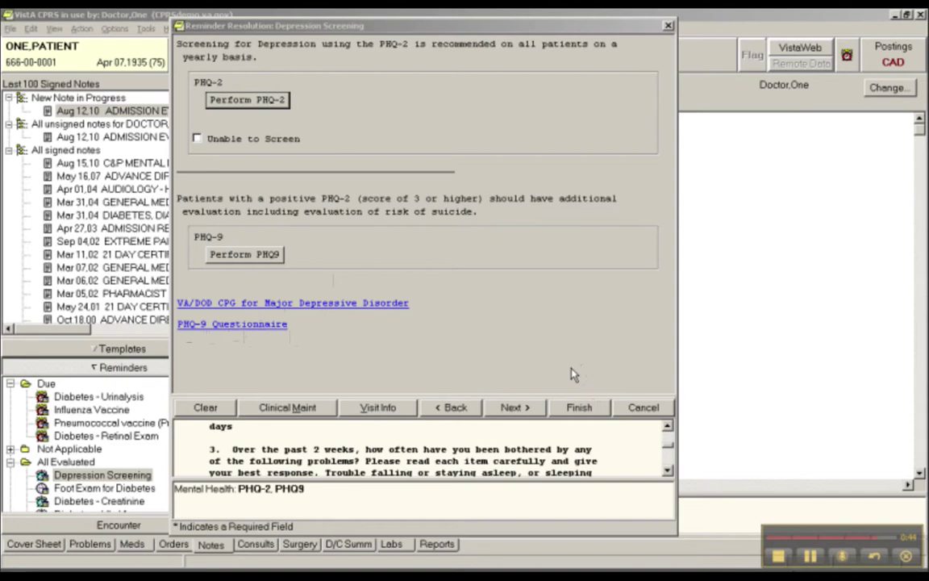
# - Advance with Next to the Foot Exam for Diabetes reminder, leaving its items unchecked
pyautogui.click(513, 409)
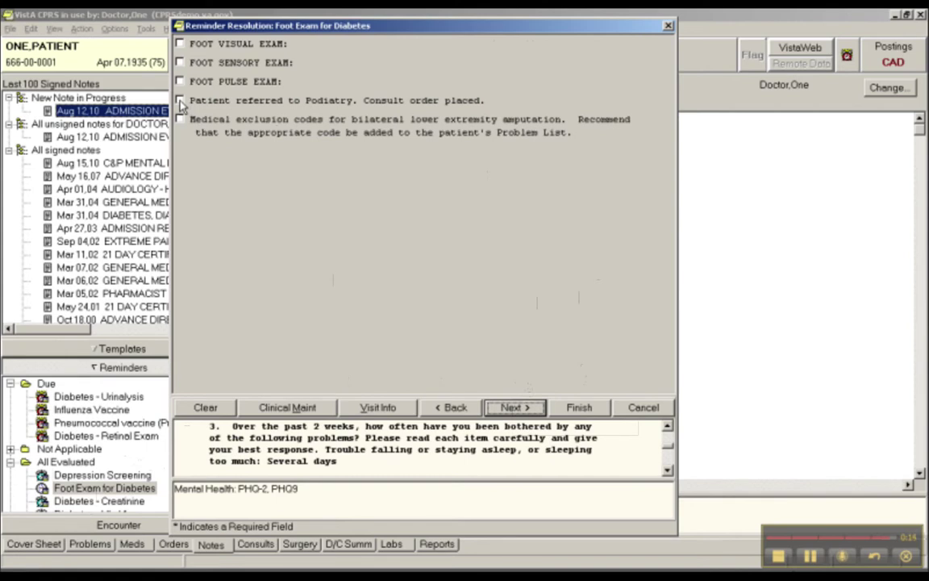
pyautogui.click(180, 101)
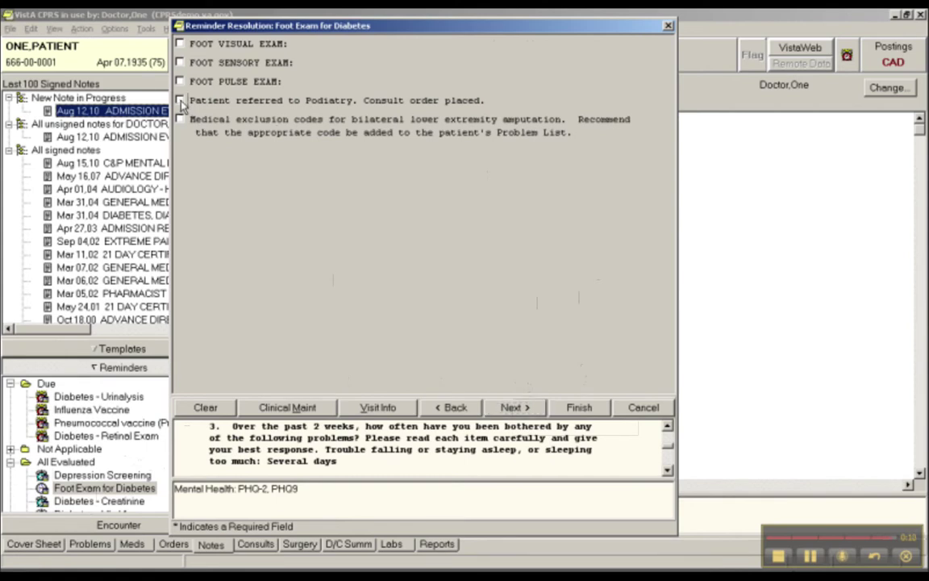